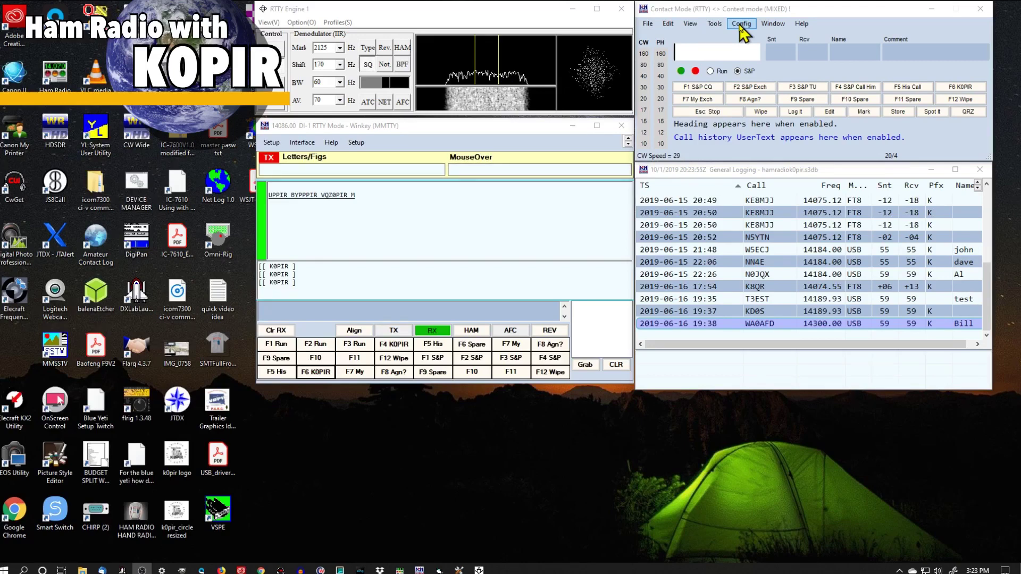
# - Open the port configuration and show the IC-7610's COM4 settings: 115200 baud, N-8-2, DTR as PTT, Icom 98
pyautogui.click(741, 25)
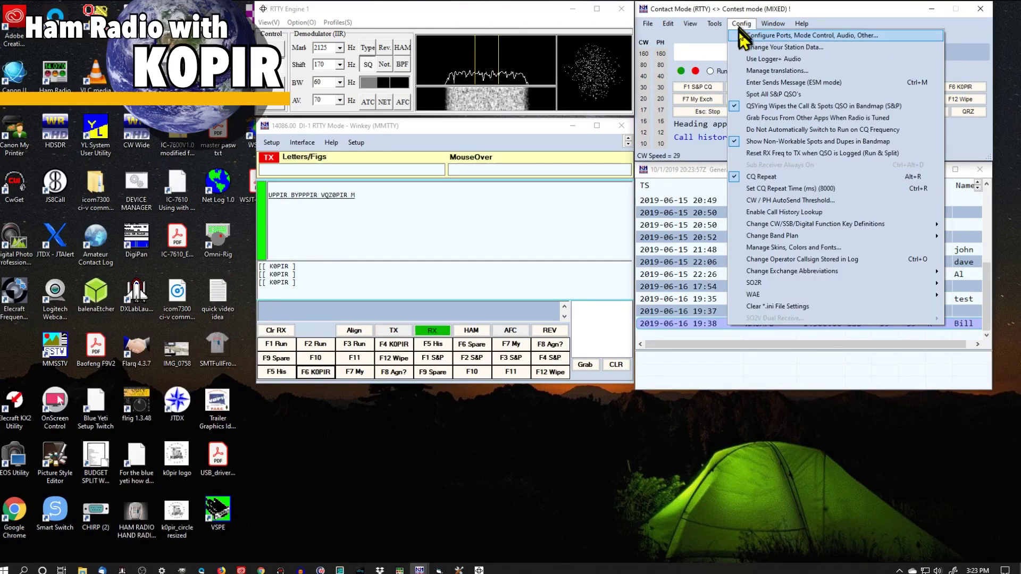
pyautogui.click(743, 36)
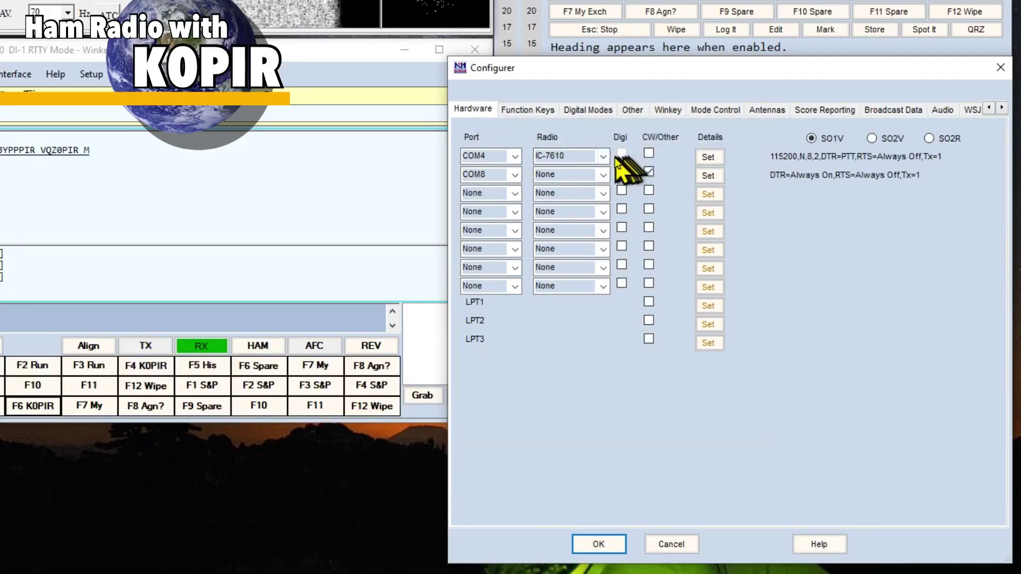
pyautogui.click(710, 160)
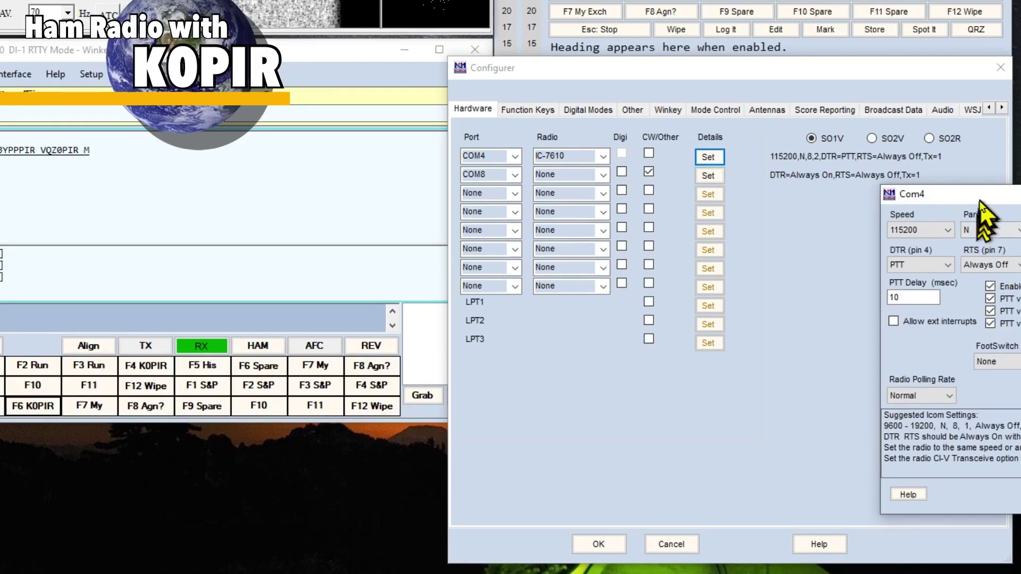
pyautogui.moveTo(979, 196); pyautogui.dragTo(692, 151)
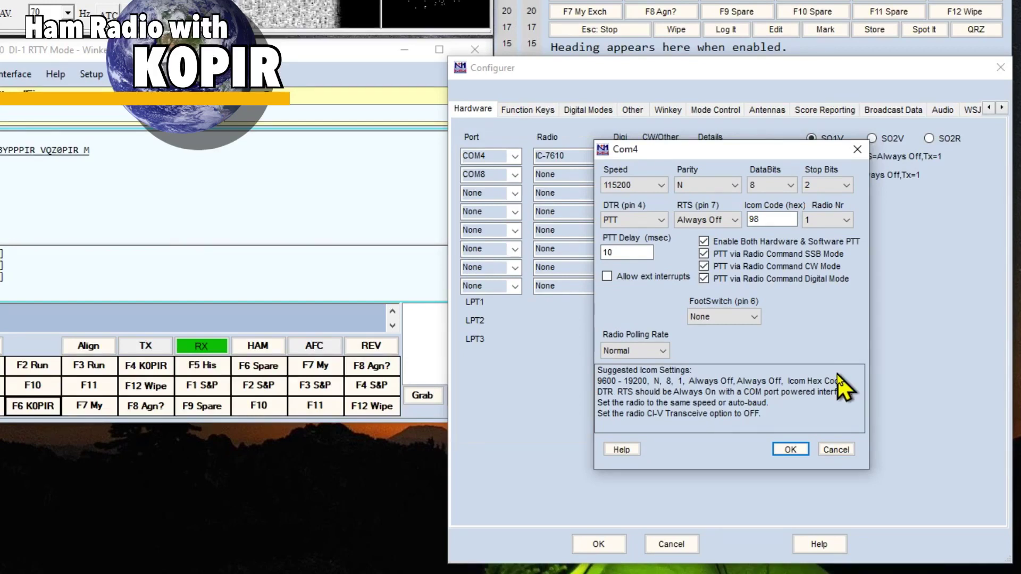
# - Confirm COM8 is the WinKey port with DTR always on and RTS always off, then close it
pyautogui.click(837, 451)
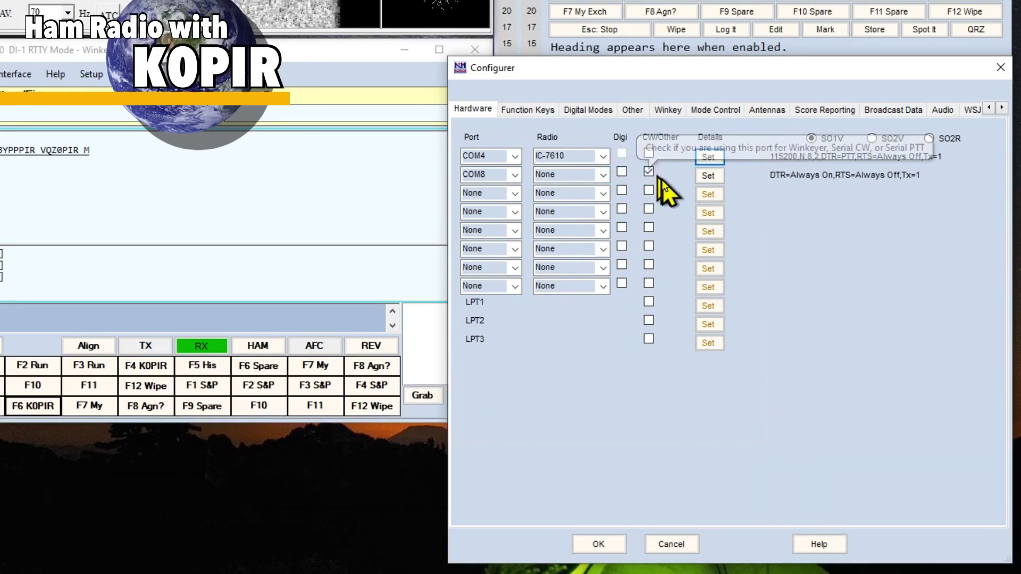
pyautogui.click(707, 177)
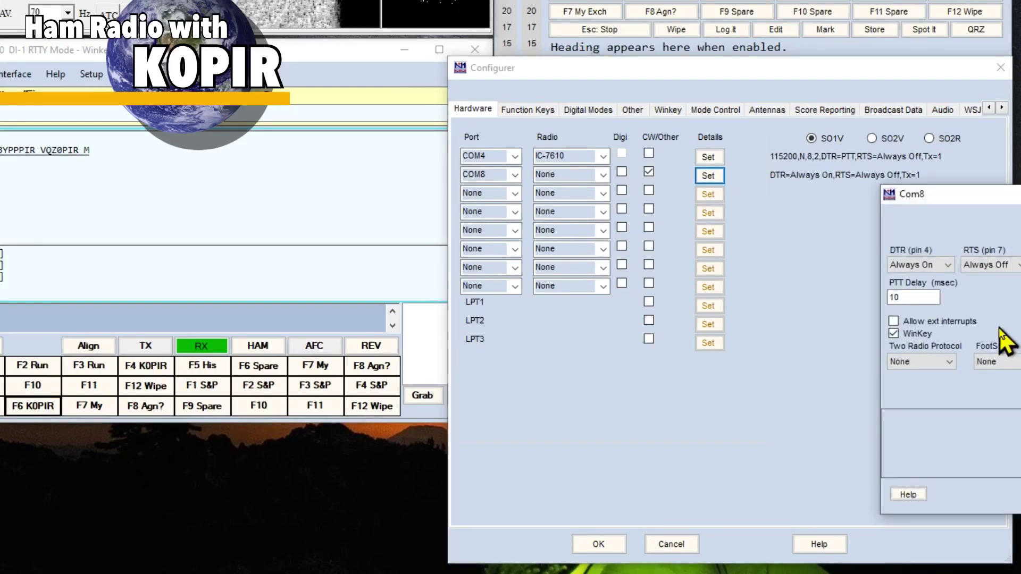
pyautogui.moveTo(964, 193); pyautogui.dragTo(639, 163)
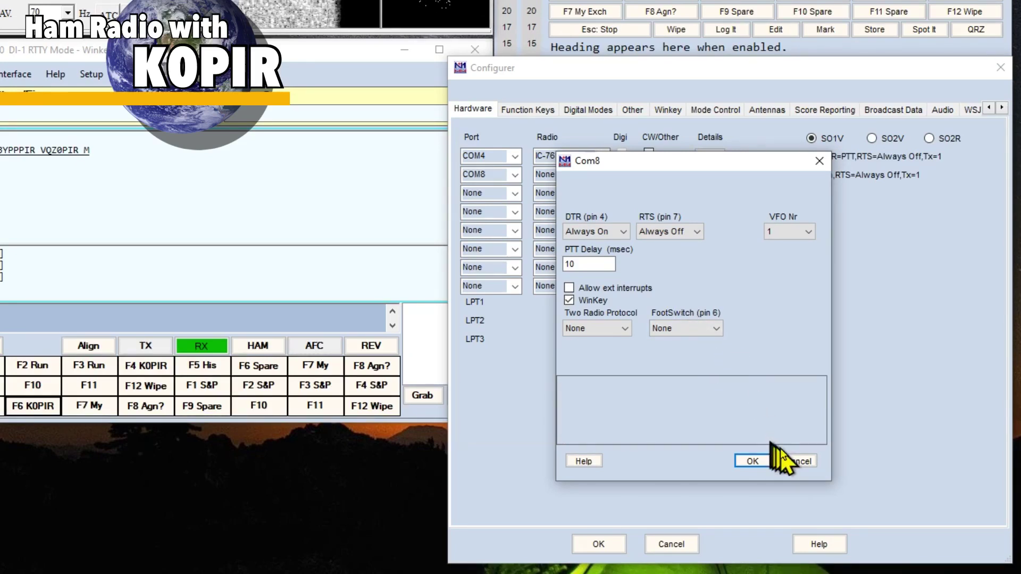
pyautogui.click(789, 460)
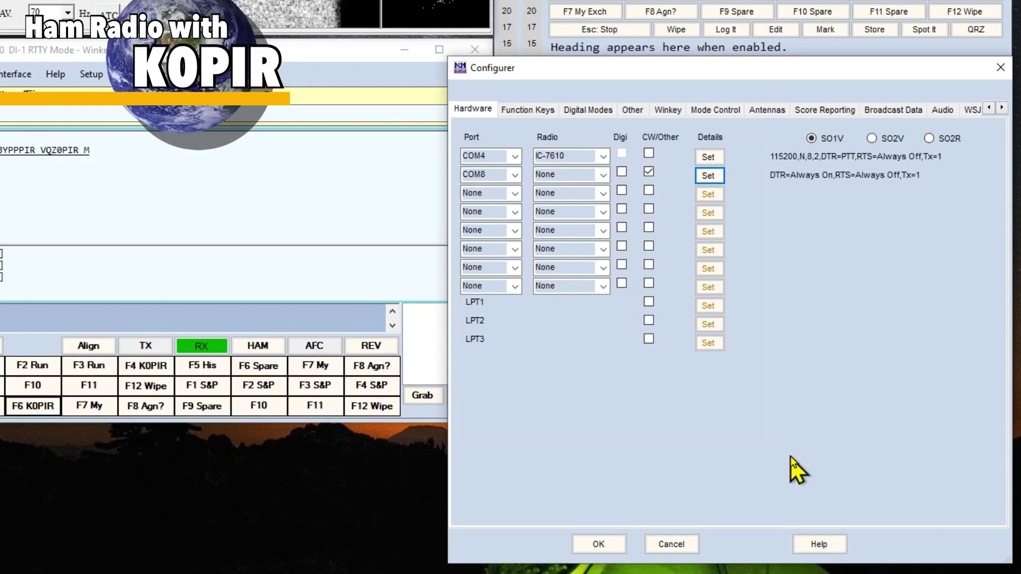
# - Show Digital Modes settings: Digital Interface 1 uses Winkey, with MMTTY in FSK mode
pyautogui.click(574, 111)
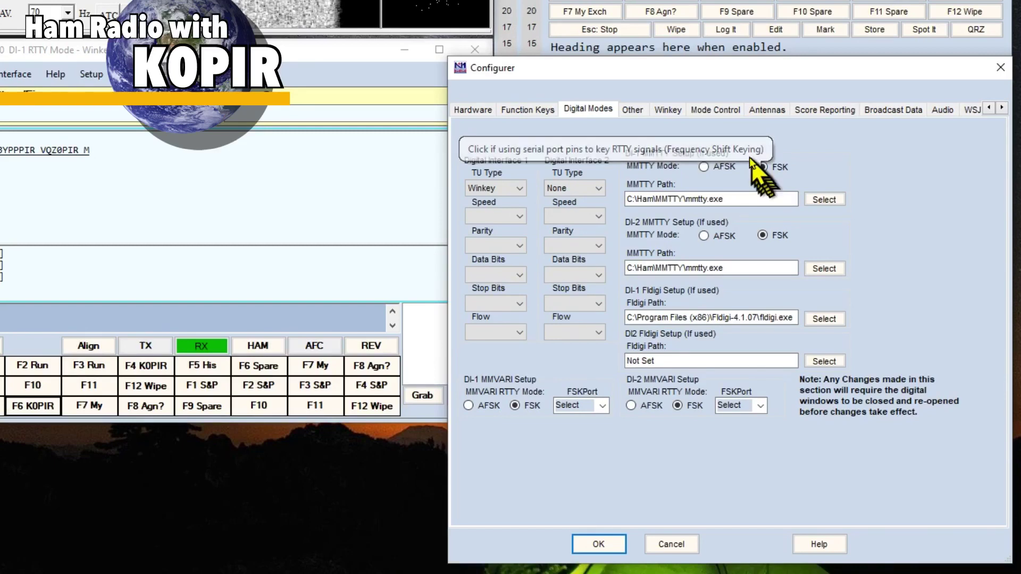
# - Show the Winkey settings with RTTY mode via Winkey enabled on keying port KEY1
pyautogui.click(668, 109)
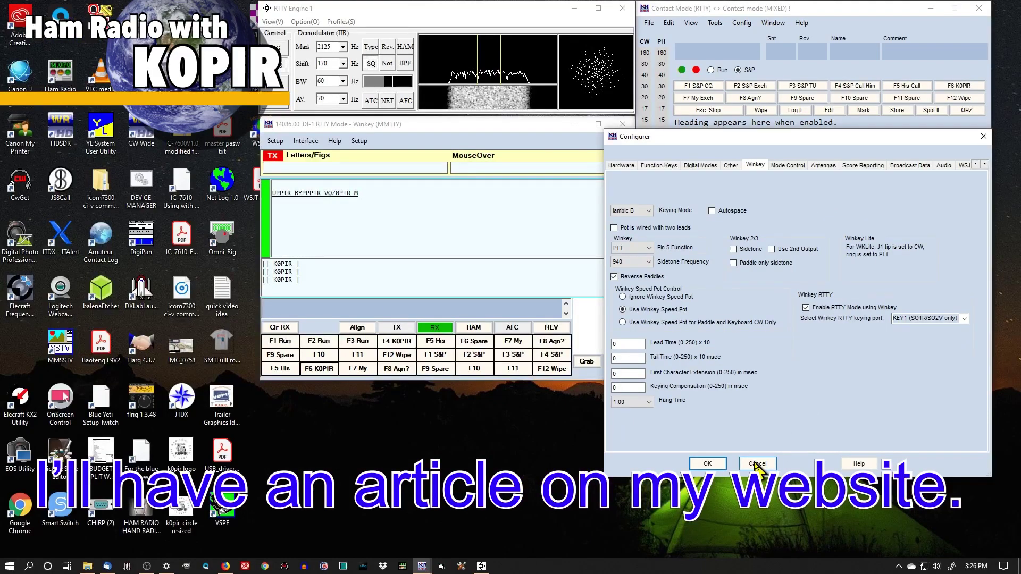
# - Close the Configurer and open Setup > Settings from the MMTTY RTTY window
pyautogui.click(757, 464)
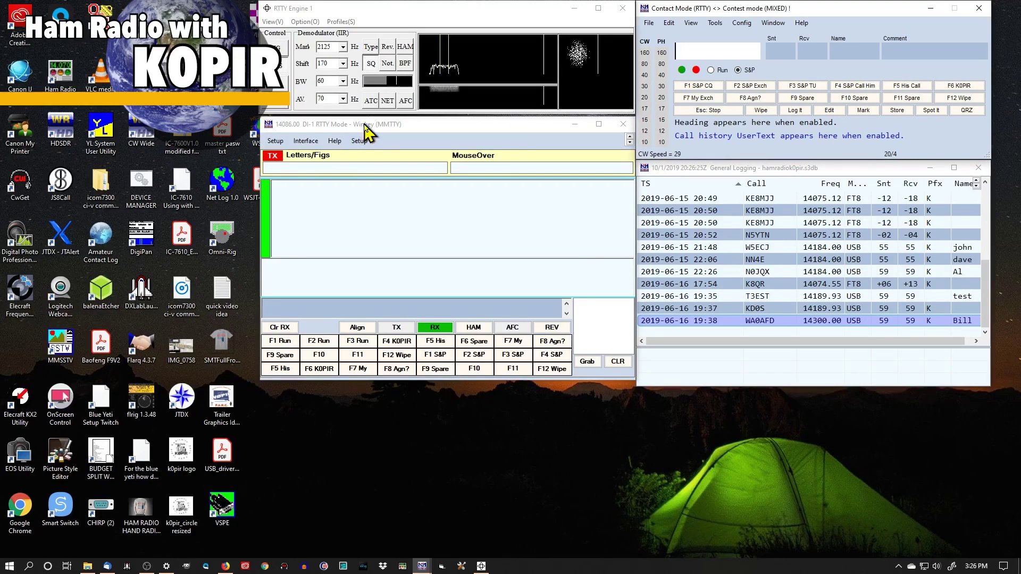
pyautogui.moveTo(338, 127); pyautogui.dragTo(339, 127)
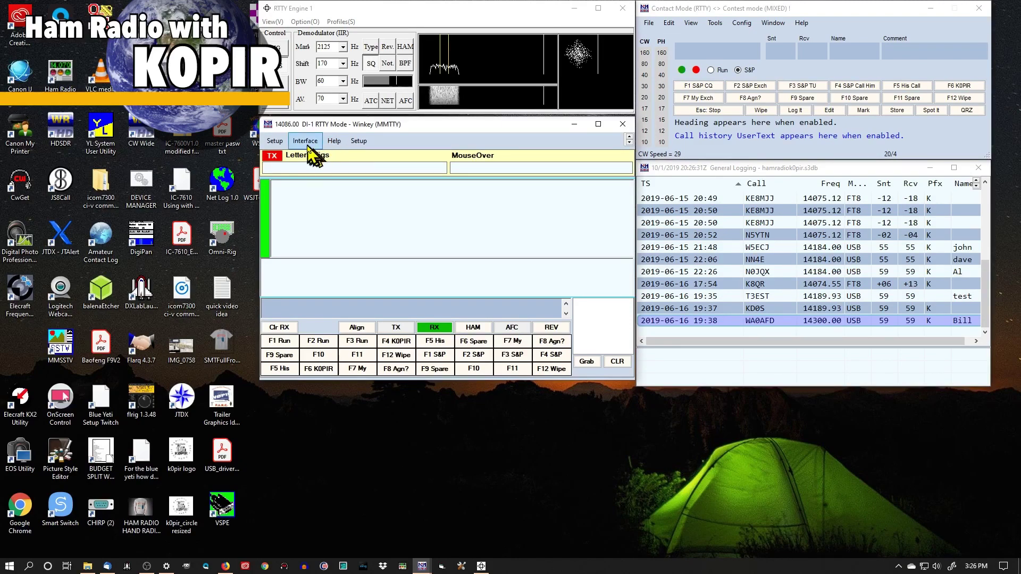
pyautogui.click(281, 147)
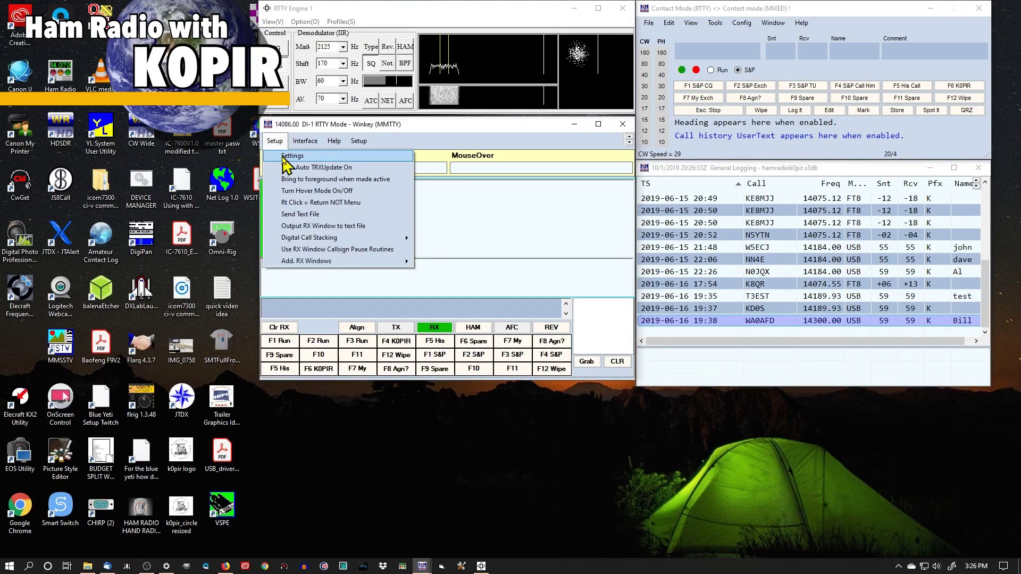
pyautogui.click(286, 166)
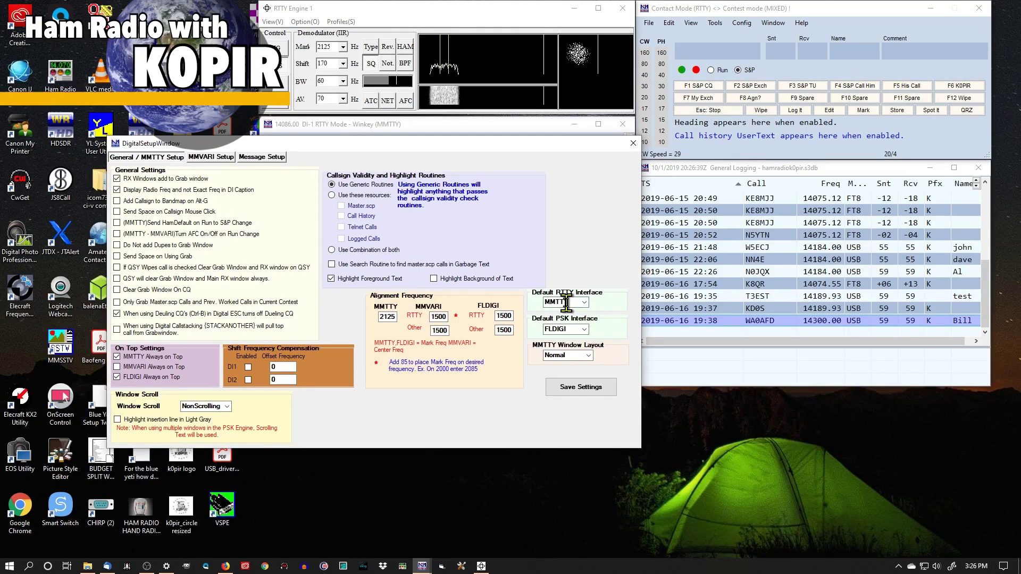
# - Choose the Other,TinyFSK,Winkey message set, cancel the macro file import, and return to Message Setup
pyautogui.click(273, 159)
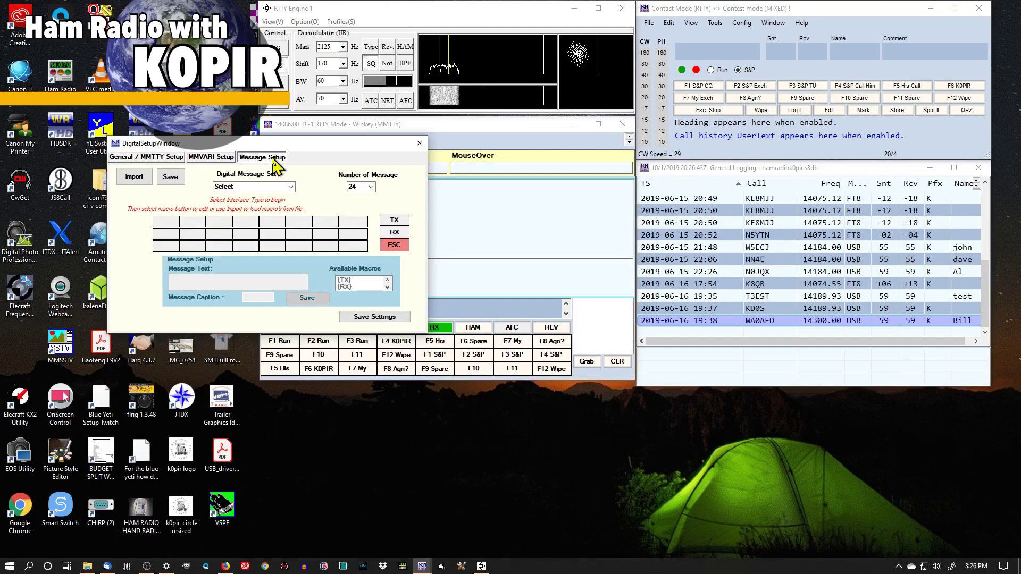
pyautogui.click(291, 187)
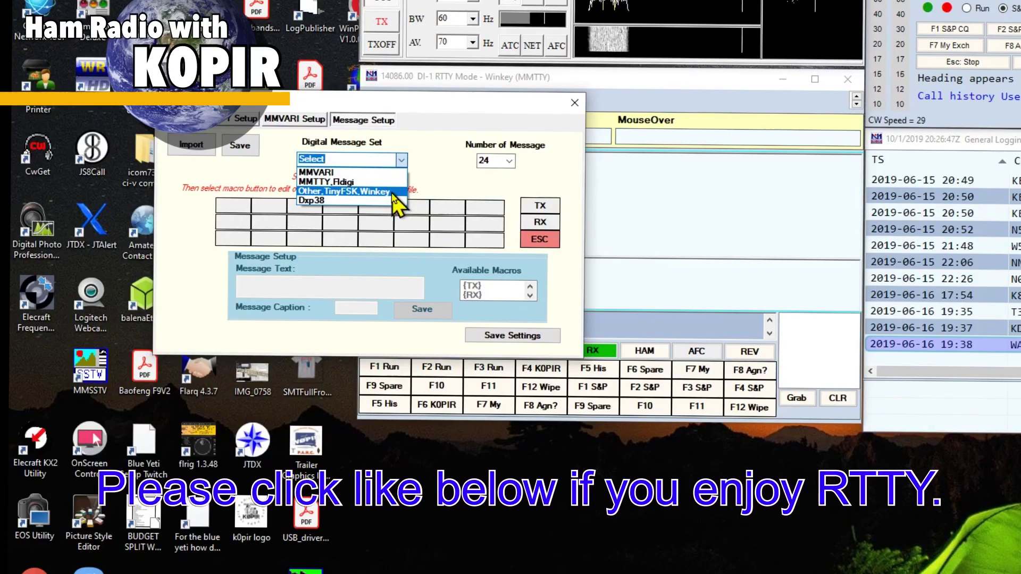
pyautogui.click(391, 193)
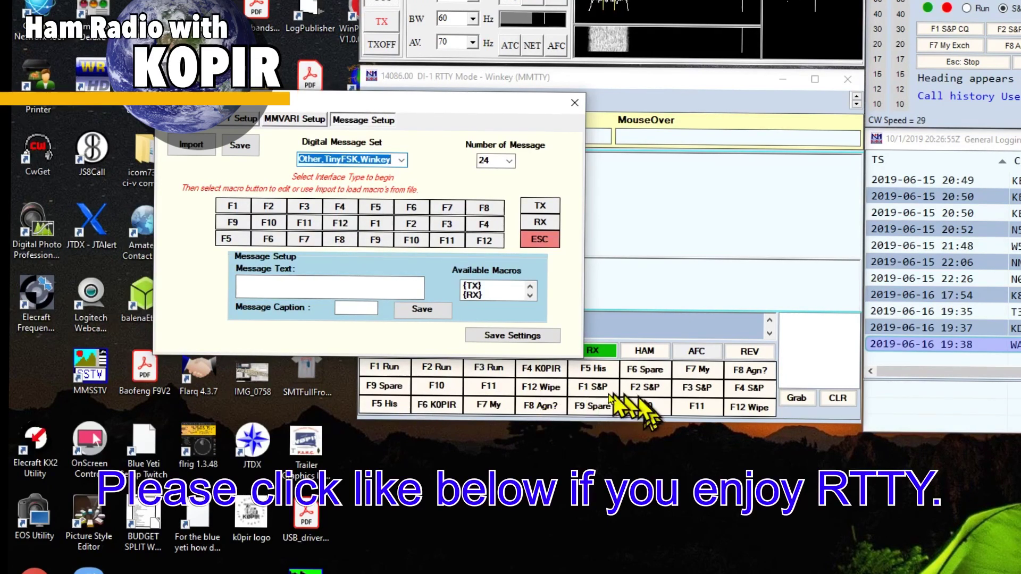
pyautogui.click(189, 145)
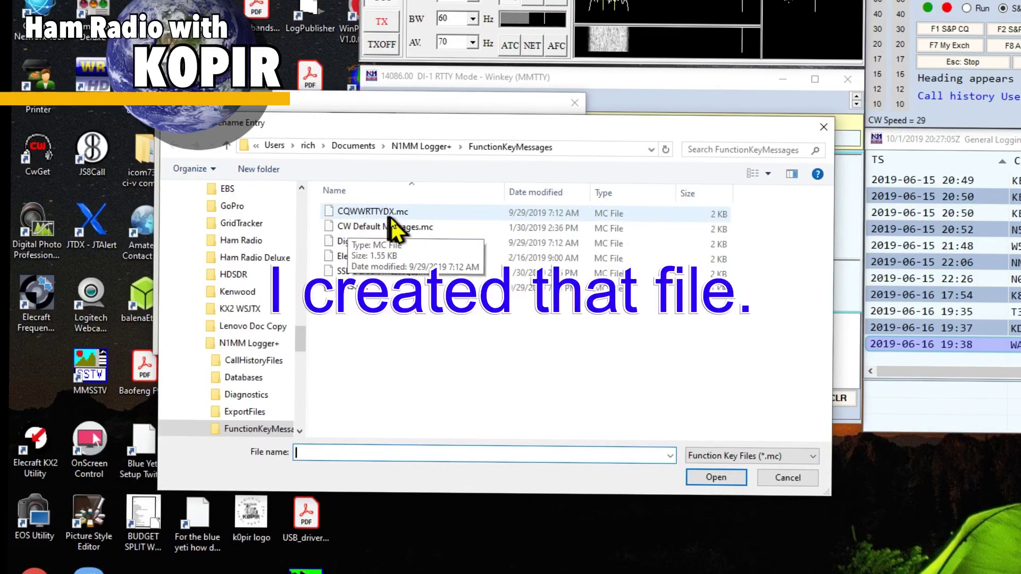
pyautogui.click(786, 479)
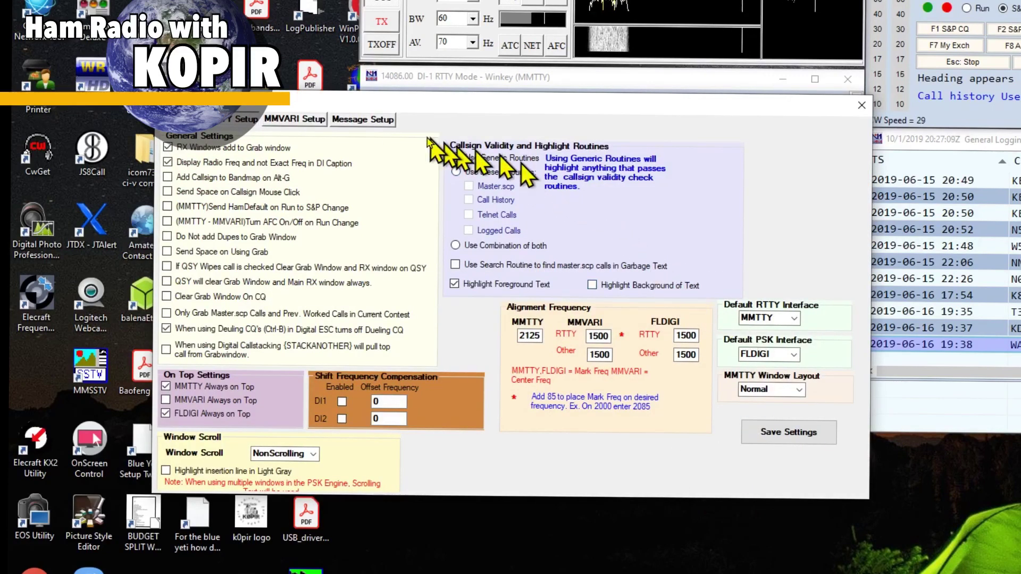
pyautogui.click(384, 120)
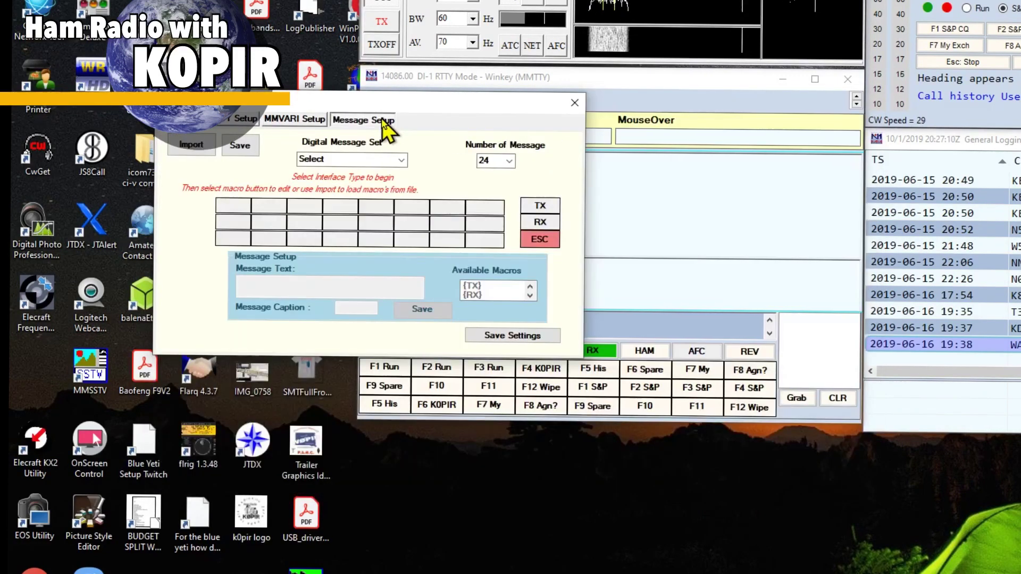
# - Select the Other,TinyFSK,Winkey set and save [ as the TX macro and ] as RX
pyautogui.click(402, 160)
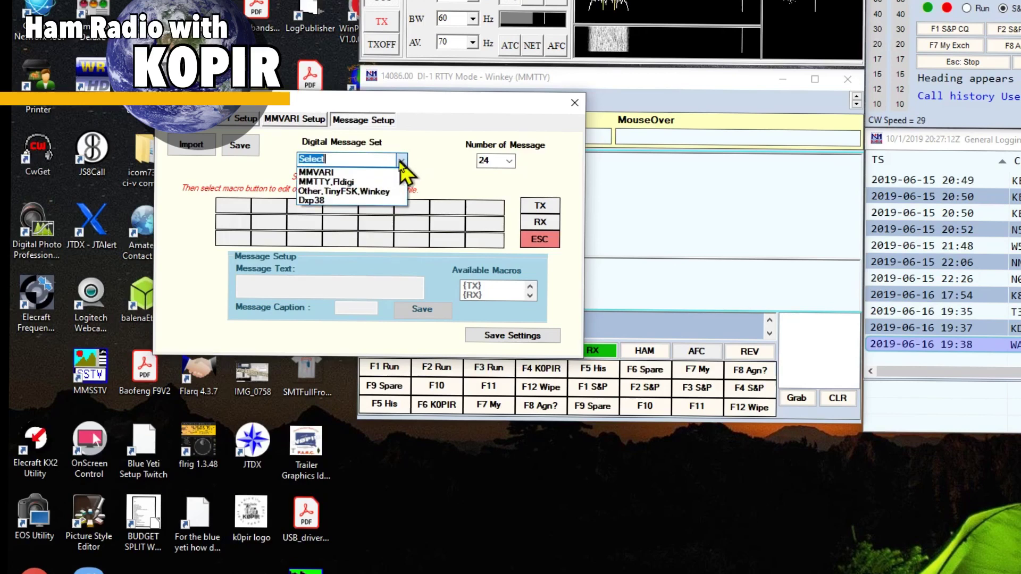
pyautogui.click(387, 192)
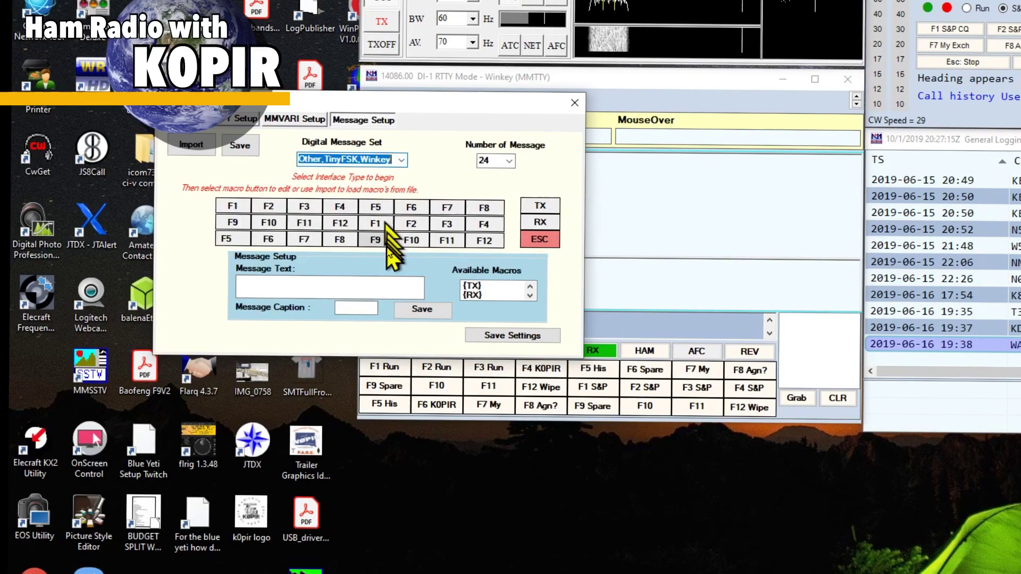
pyautogui.click(531, 207)
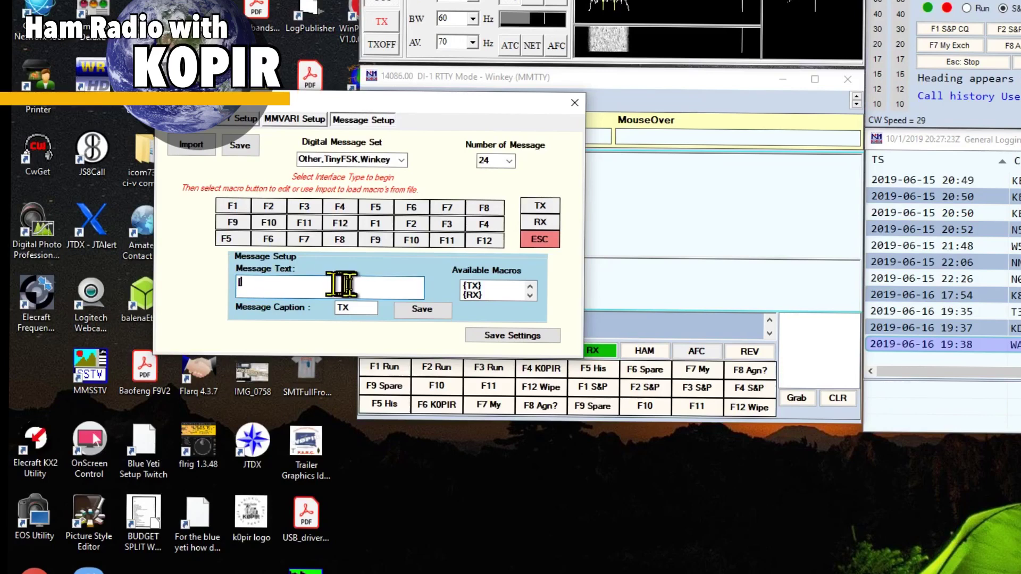
pyautogui.click(419, 310)
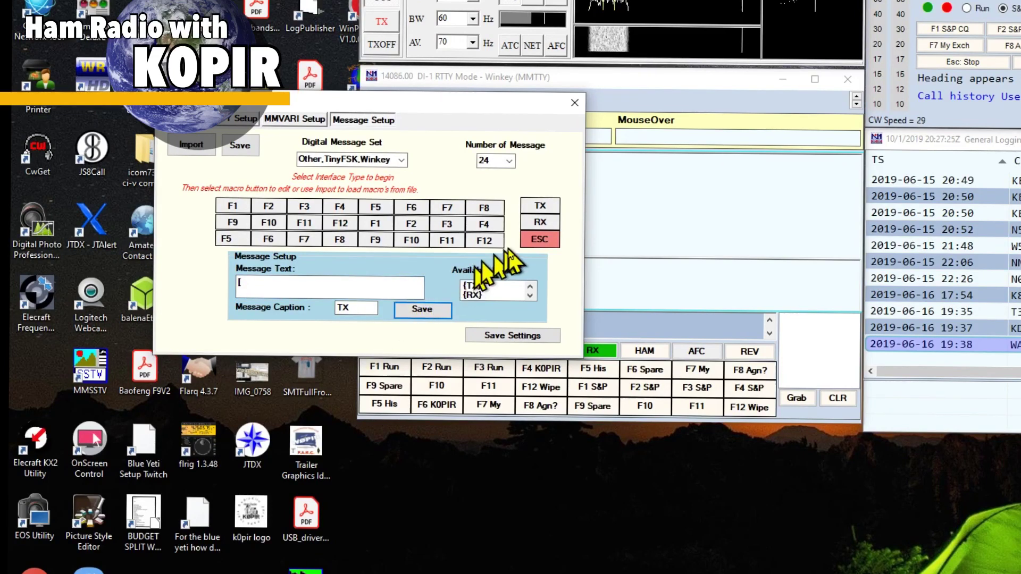
pyautogui.click(540, 222)
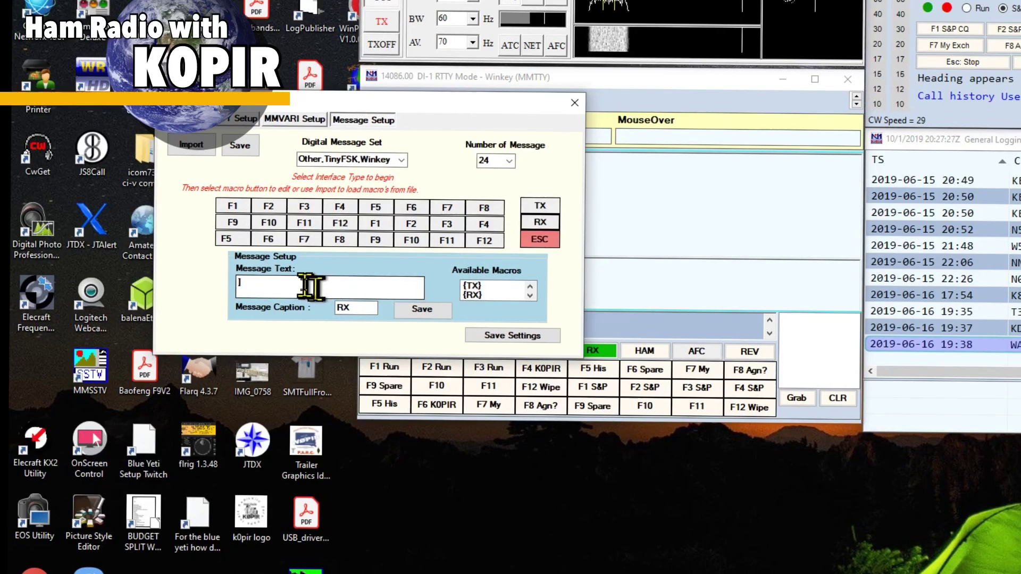
pyautogui.click(421, 312)
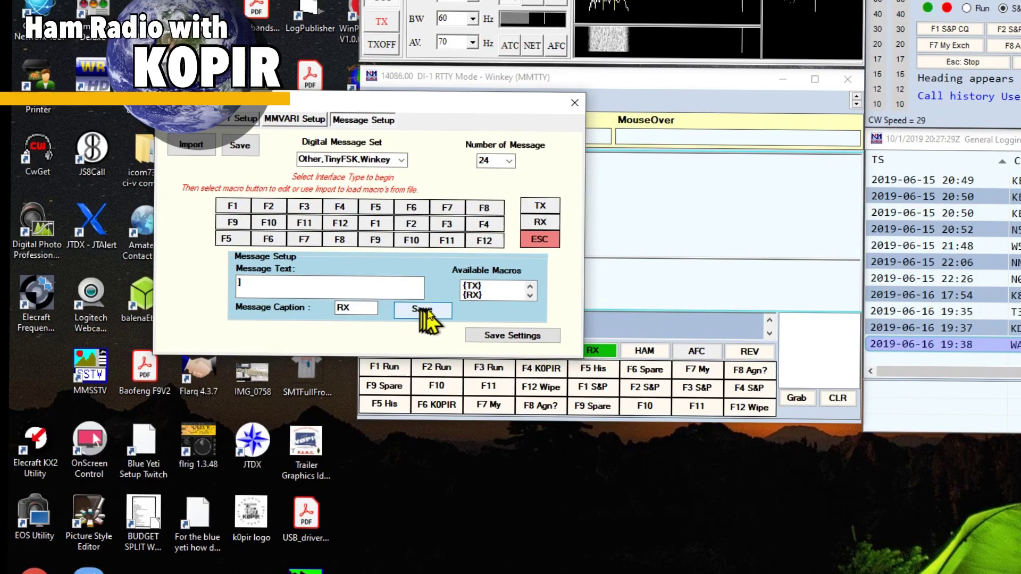
# - Save \ as the ESC macro, then save all digital settings
pyautogui.click(539, 238)
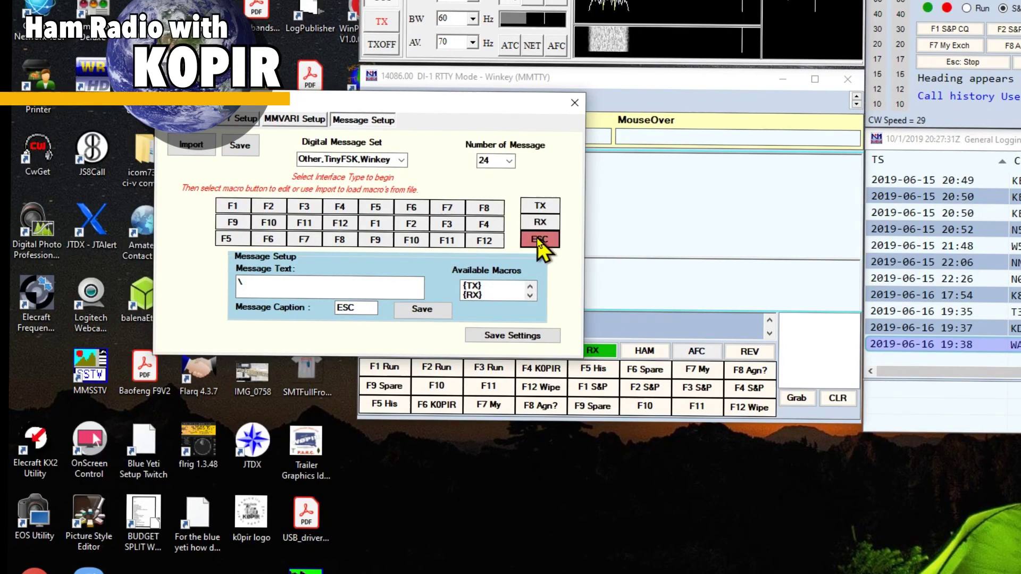
pyautogui.click(429, 313)
pyautogui.click(430, 313)
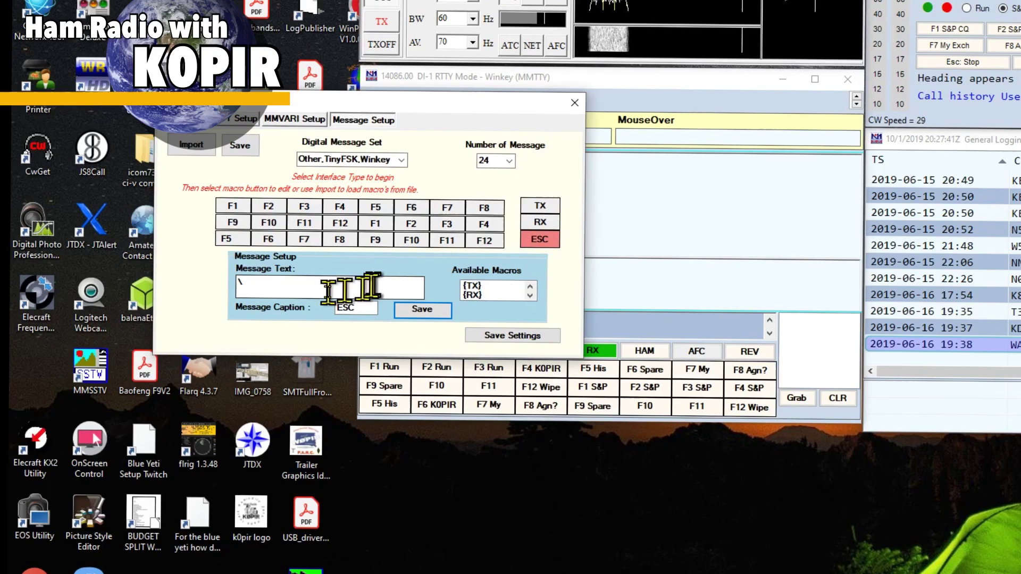
pyautogui.click(521, 338)
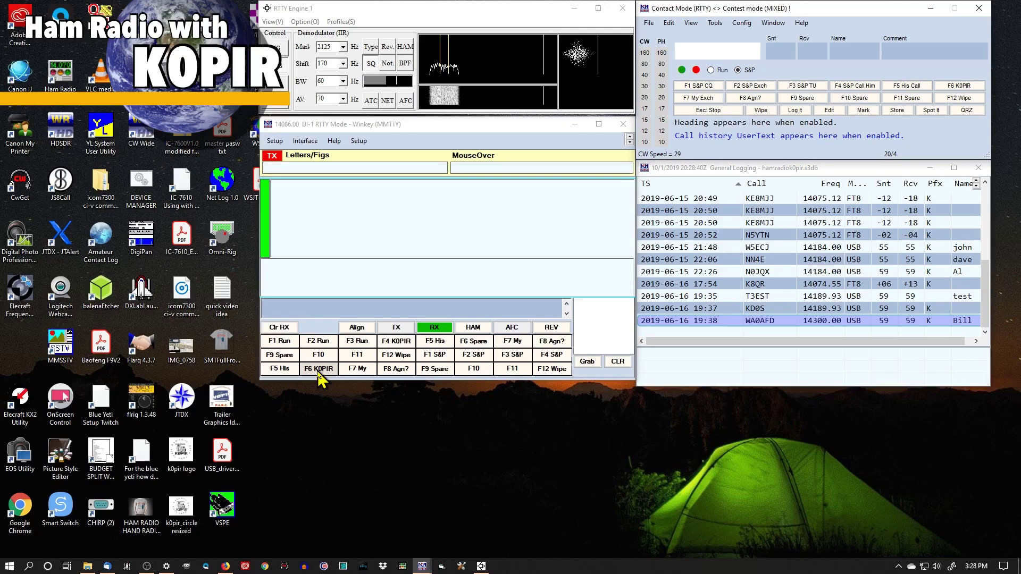
# - Send your callsign (F6) and the S&P 599 exchange (F2) as tests, then focus the log window
pyautogui.click(956, 87)
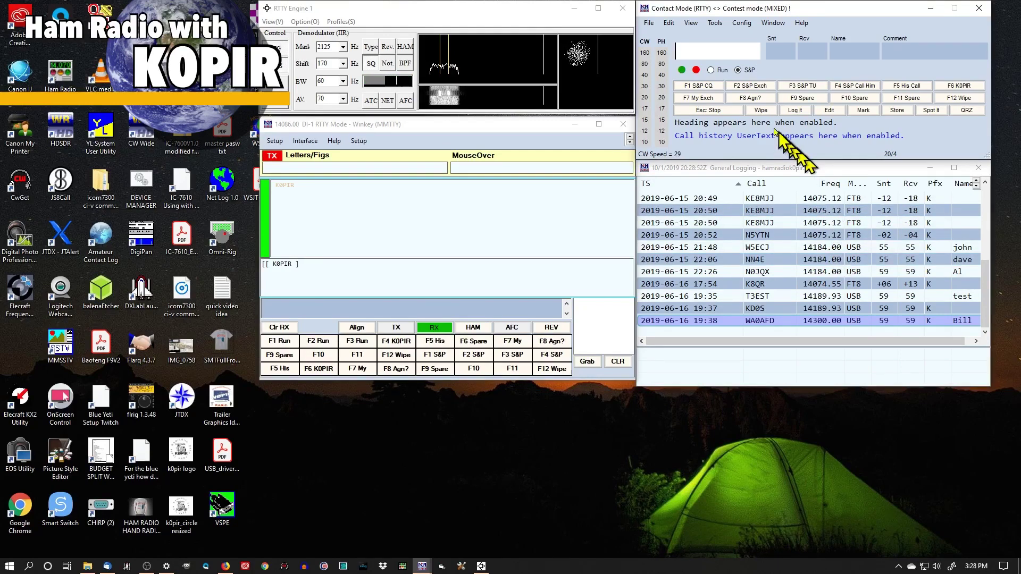
pyautogui.click(749, 86)
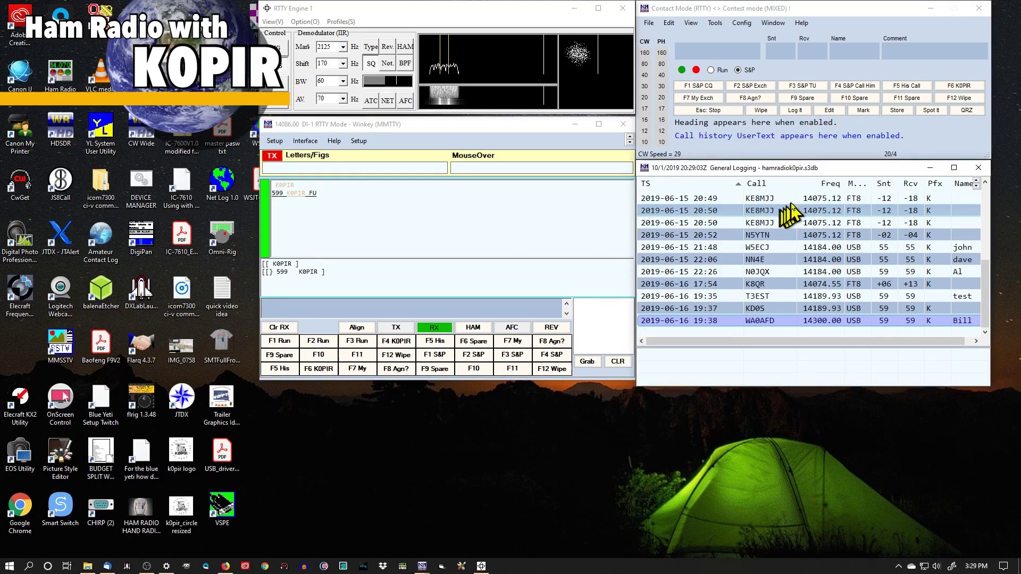
pyautogui.click(788, 332)
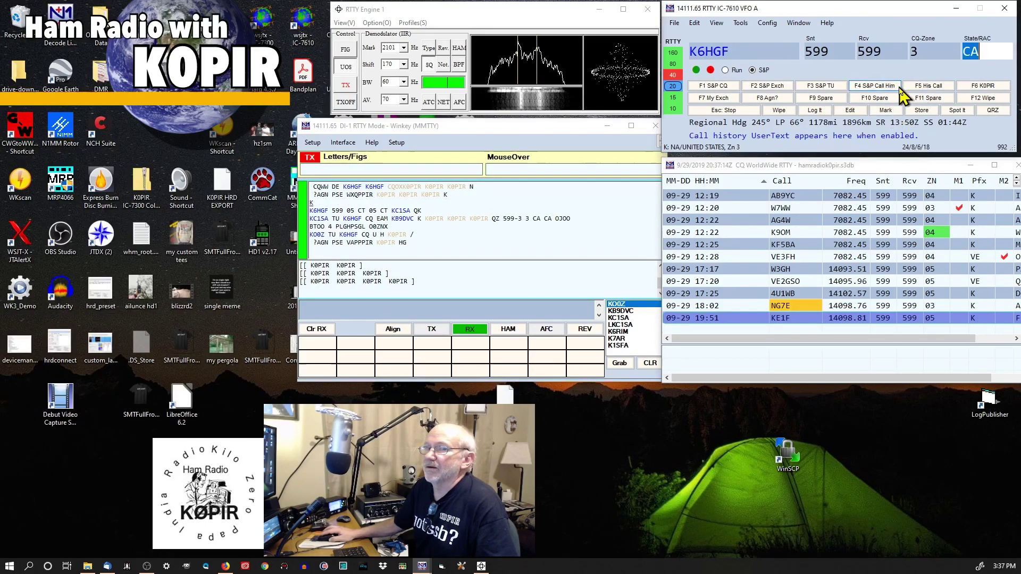
# - Send the S&P exchange, repeat My Exch with F7, and log the QSO on 14111.65
pyautogui.click(783, 91)
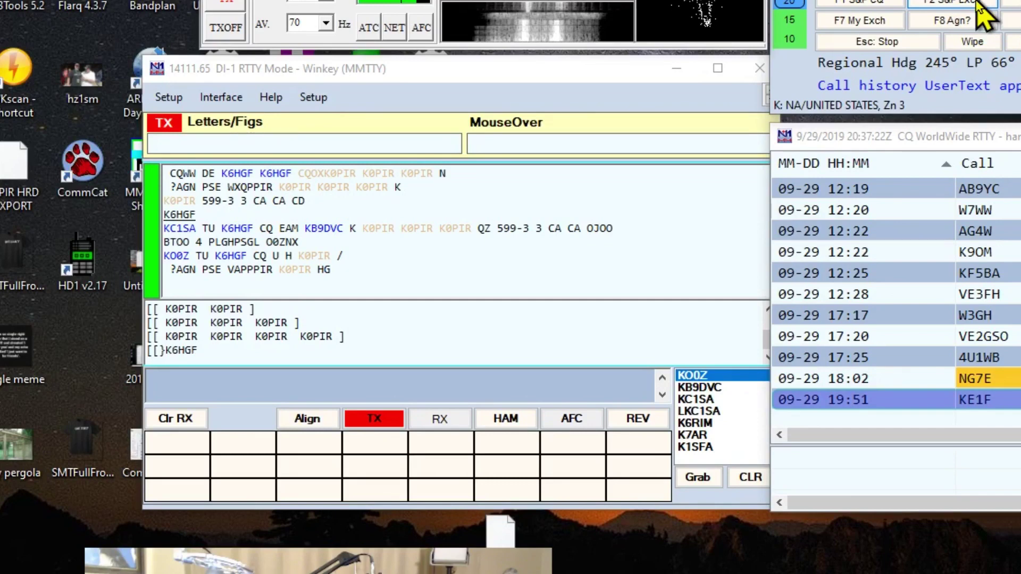
pyautogui.click(883, 32)
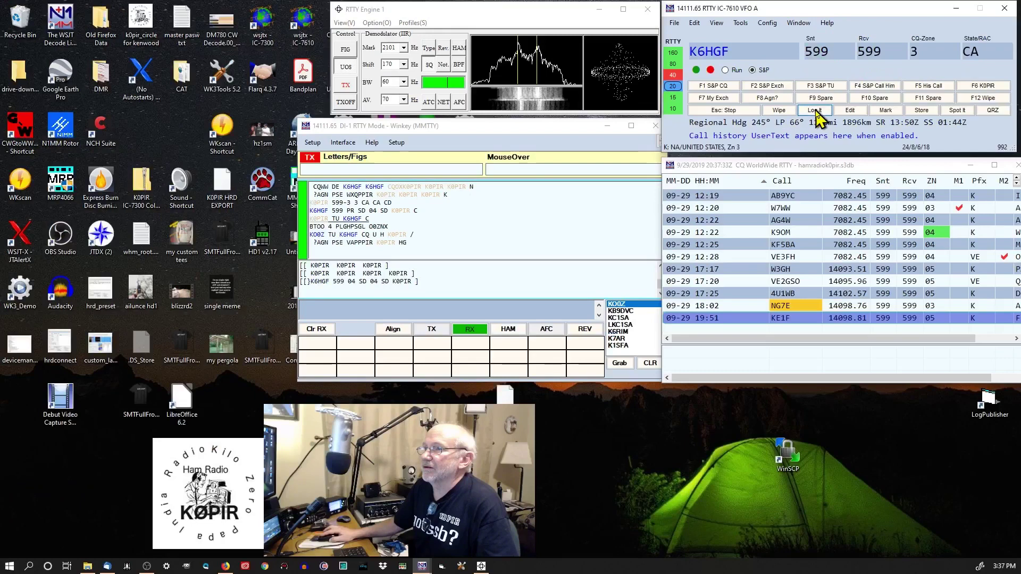
pyautogui.press('Return')
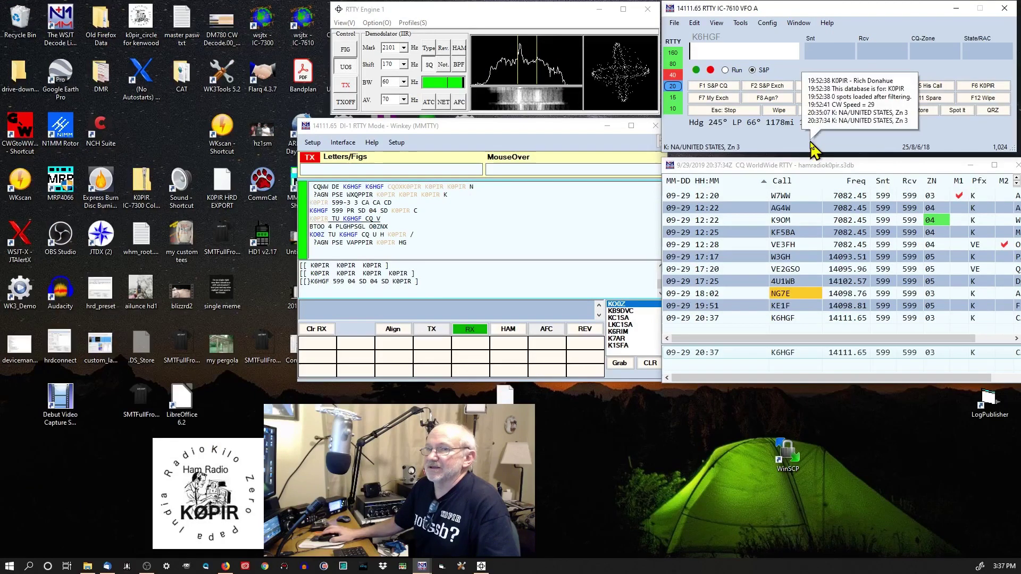